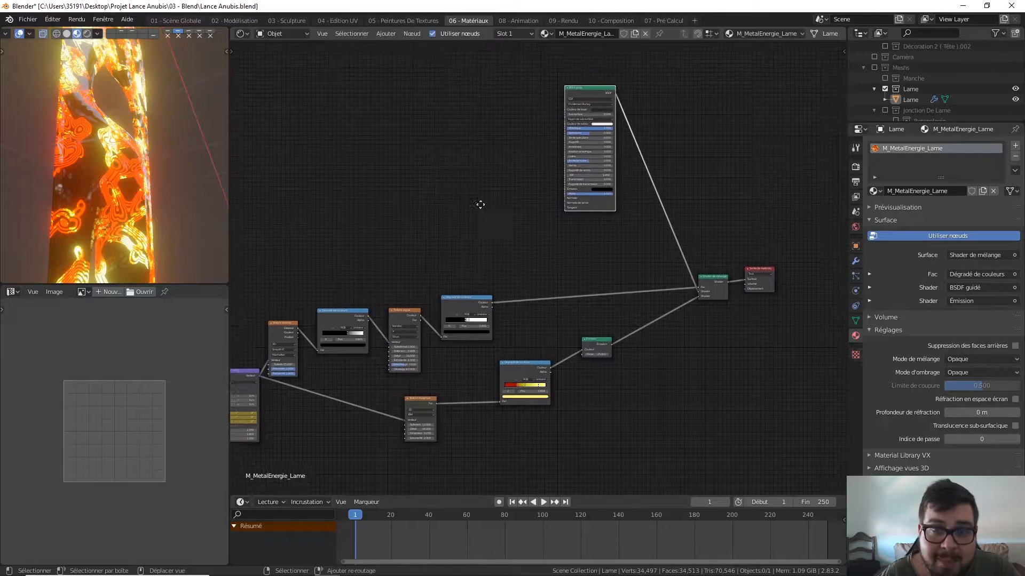
Add a Bump node beside the BSDF guidé shader and connect its normal output to the shader's Normale input
key("shift+a")
mouse_move(483, 262)
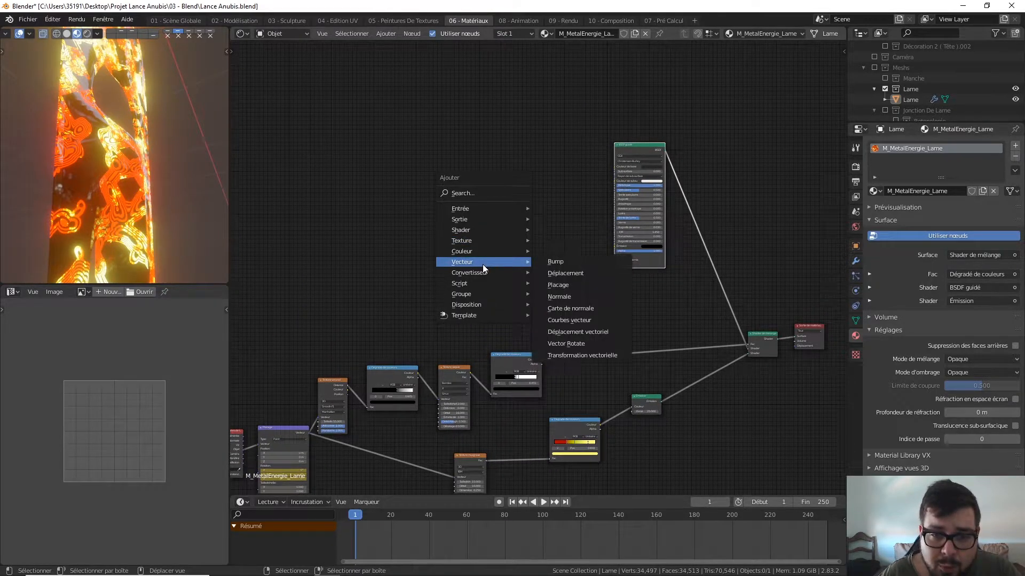
left_click(555, 262)
left_click_drag(563, 254, 616, 261)
left_click_drag(552, 259, 571, 257)
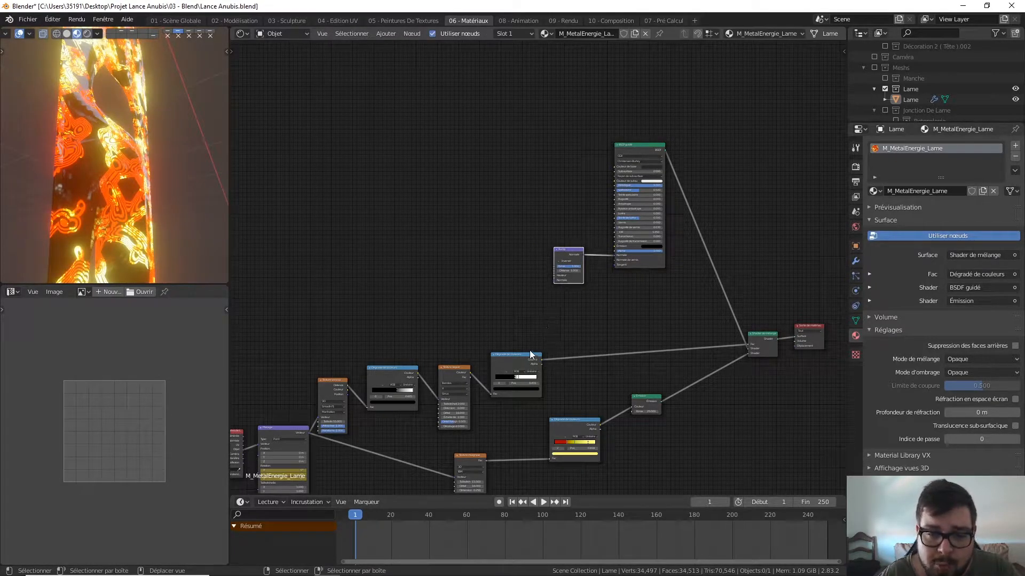
Preview the black-and-white color ramp, feed it through a new Inverser node into the Bump height, and restore the mix shader output
left_click(527, 356, "ctrl+shift")
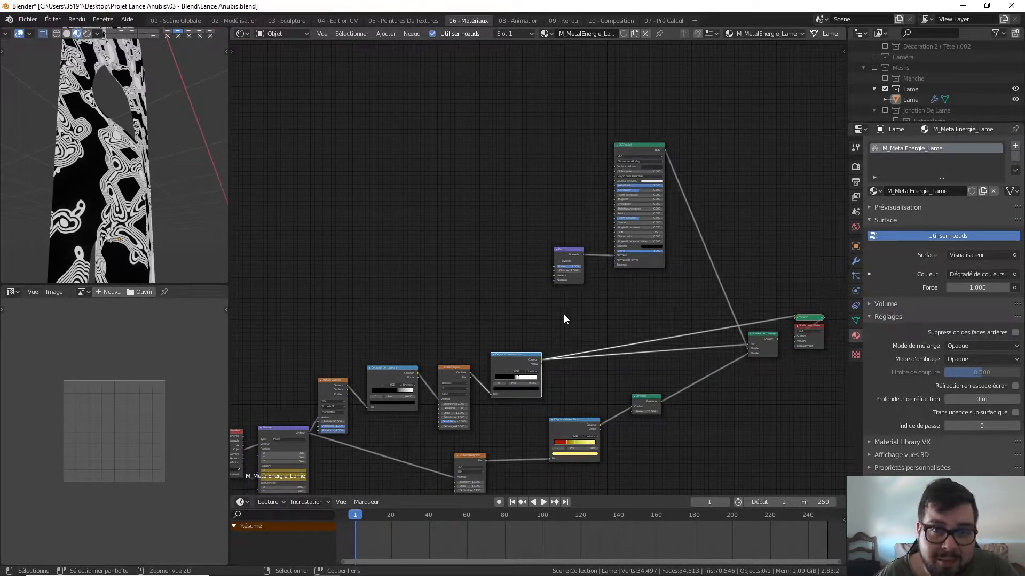
key("shift+a")
mouse_move(524, 299)
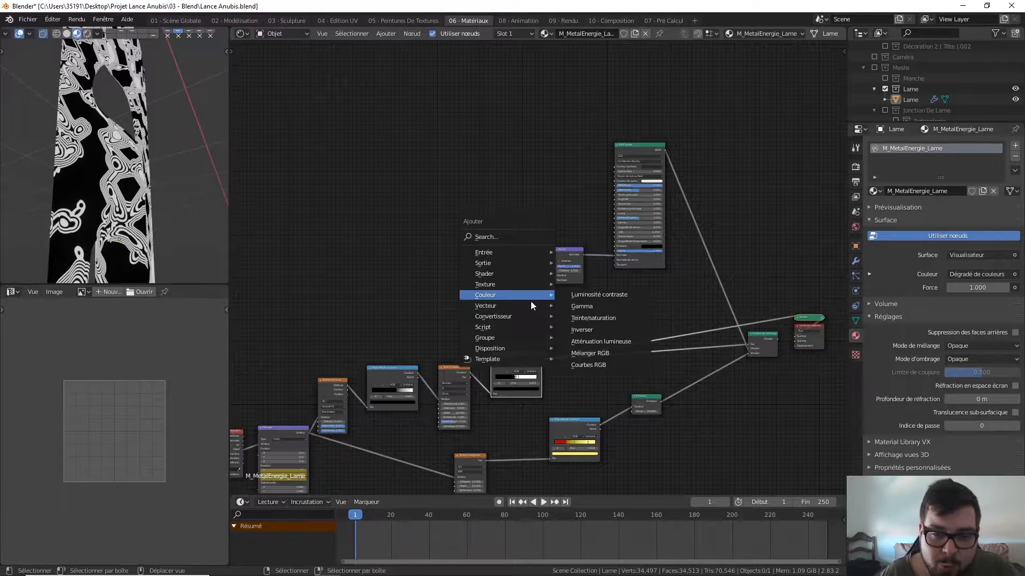
left_click(583, 330)
left_click(523, 280)
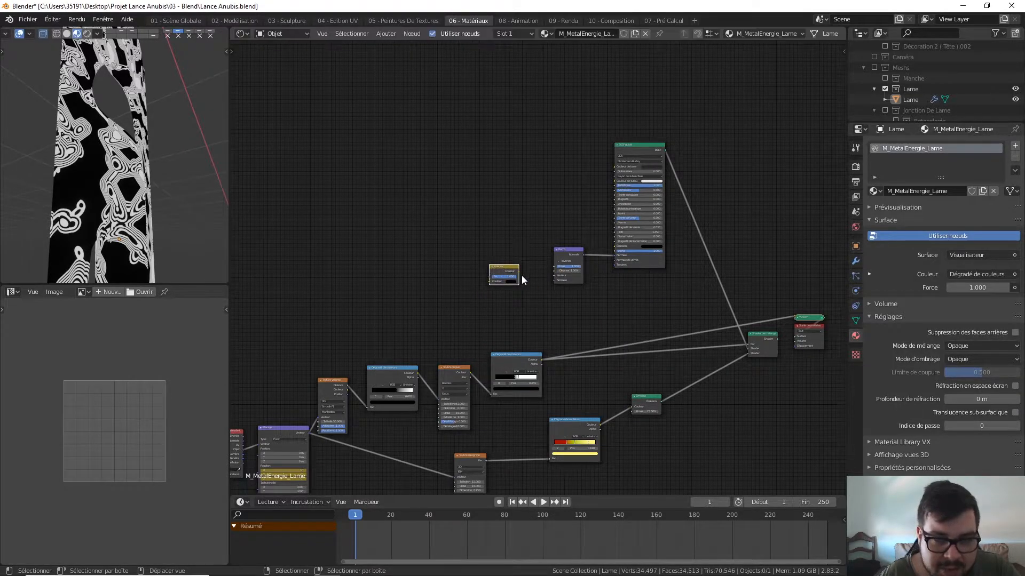
left_click_drag(518, 278, 544, 278)
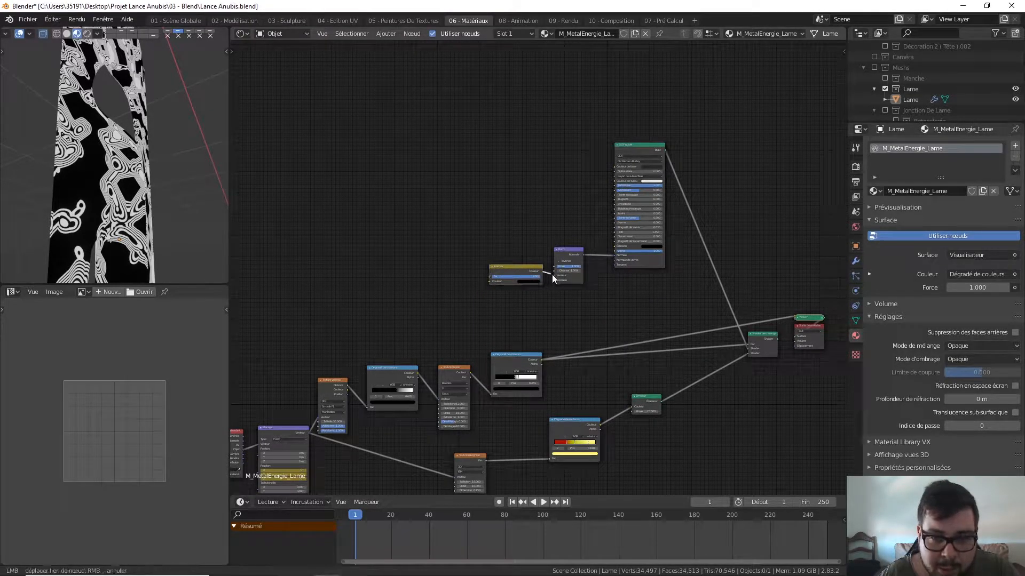
left_click_drag(541, 360, 491, 282)
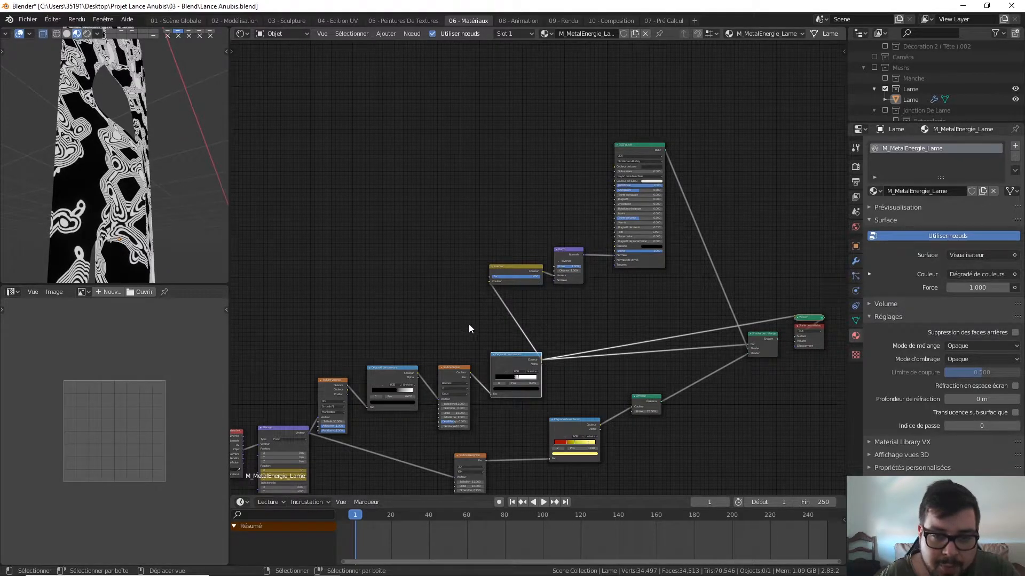
left_click(759, 346, "ctrl+shift")
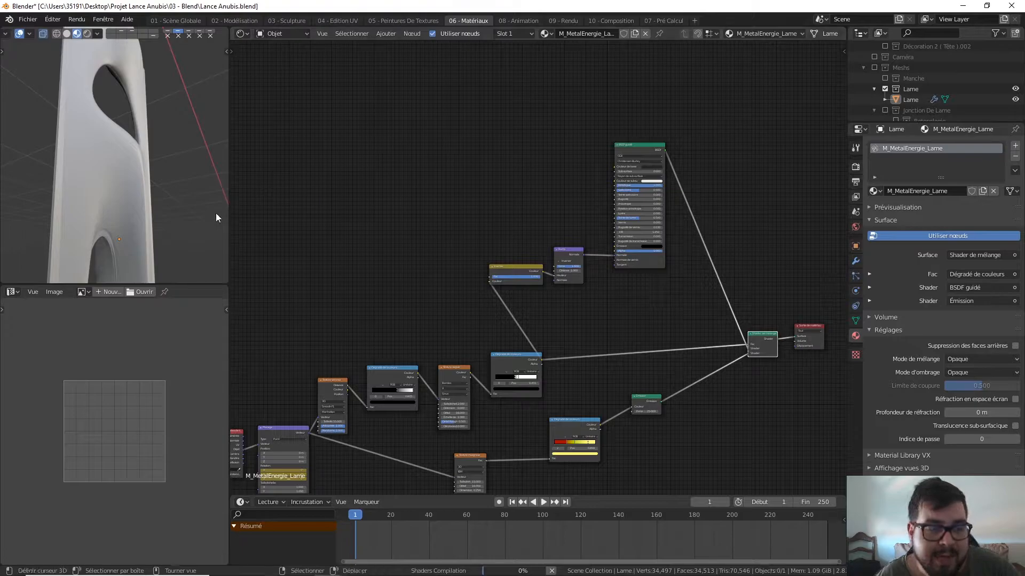
Play the animation and examine the relief and glowing pattern on the blade's surface from several angles
middle_click_drag(139, 202, 115, 130)
scroll(142, 200, "up", 4)
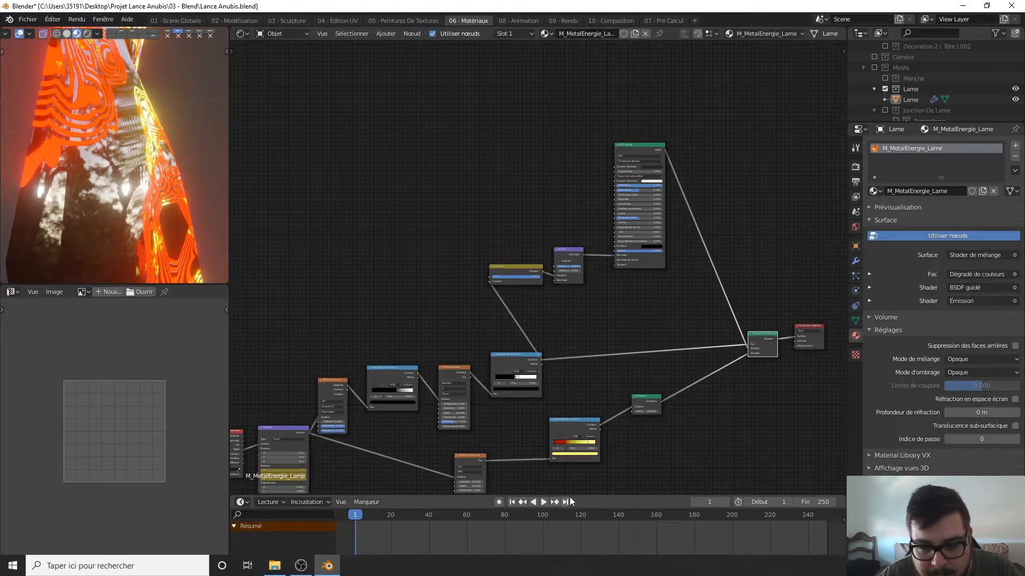
left_click(544, 502)
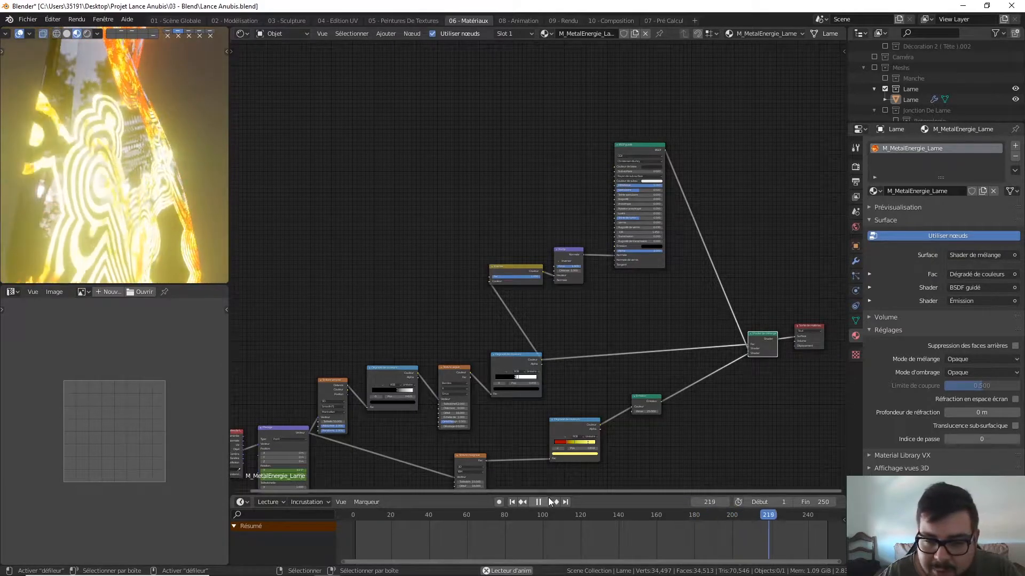
left_click(539, 502)
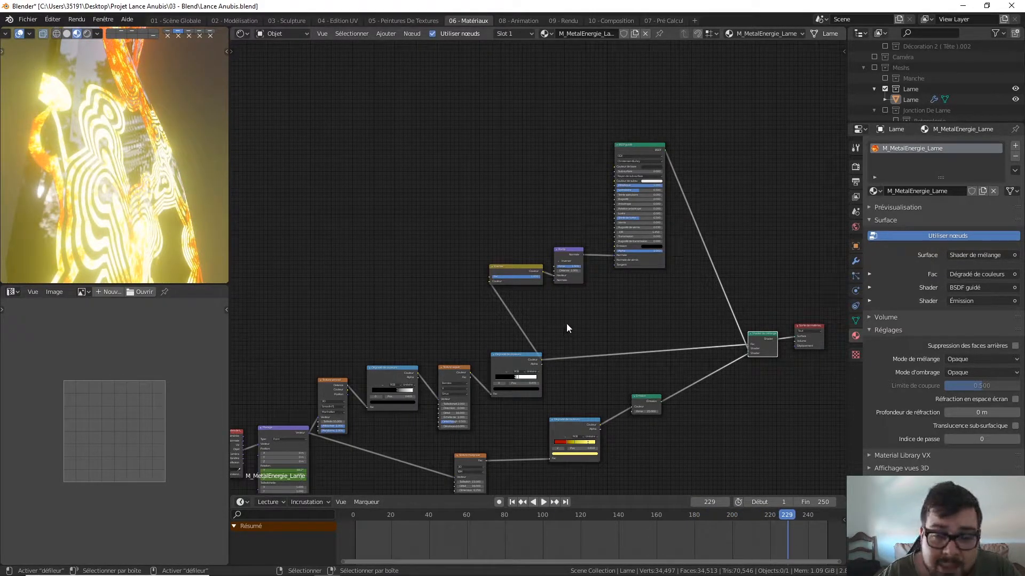
scroll(577, 316, "up", 1)
scroll(577, 322, "up", 1)
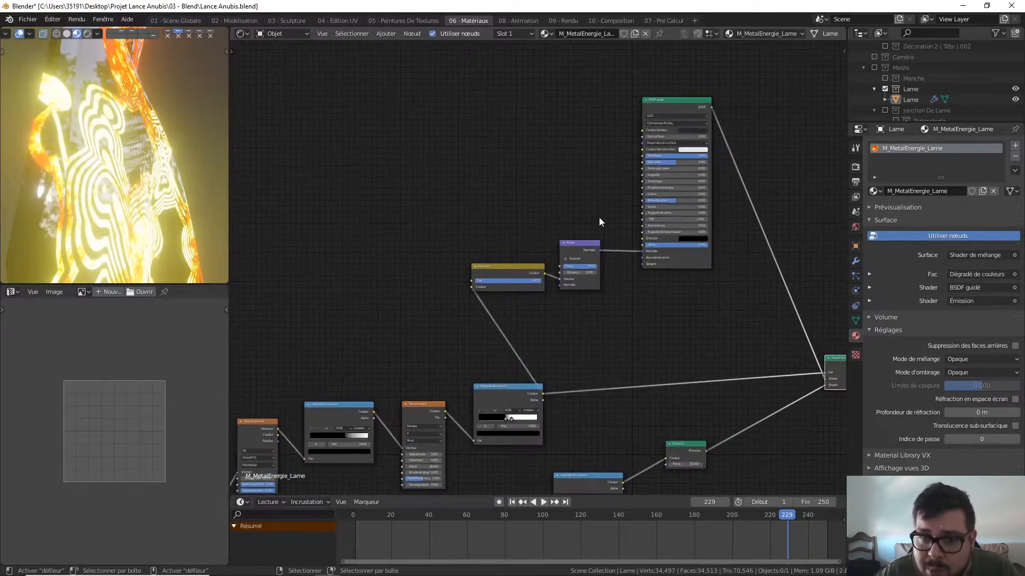
middle_click_drag(587, 196, 582, 252)
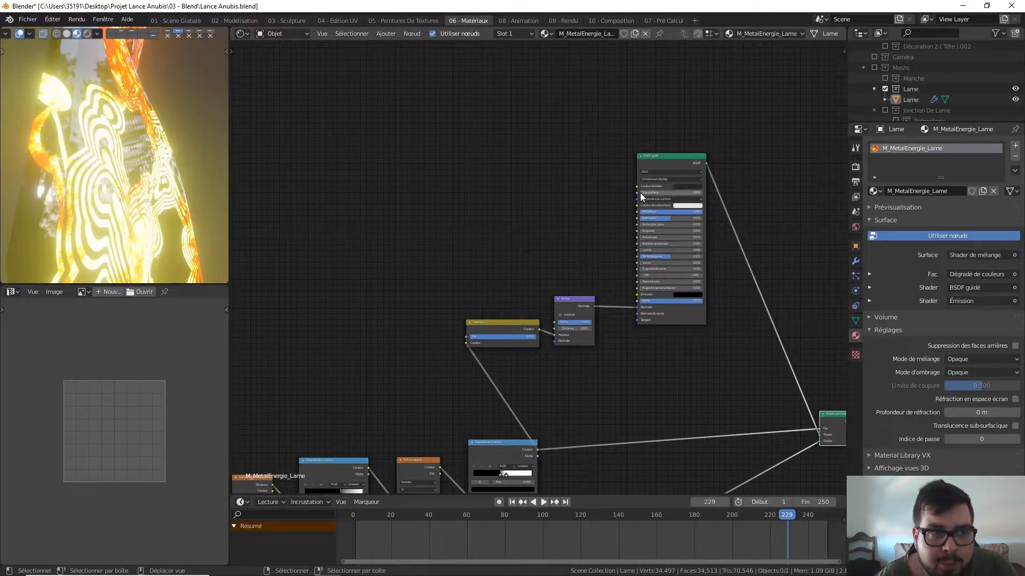
middle_click_drag(217, 200, 120, 159)
Add an Occlusion ambiante node and a Mélanger RGB node above the Bump branch, ahead of the BSDF guidé shader
key("shift+a")
mouse_move(439, 185)
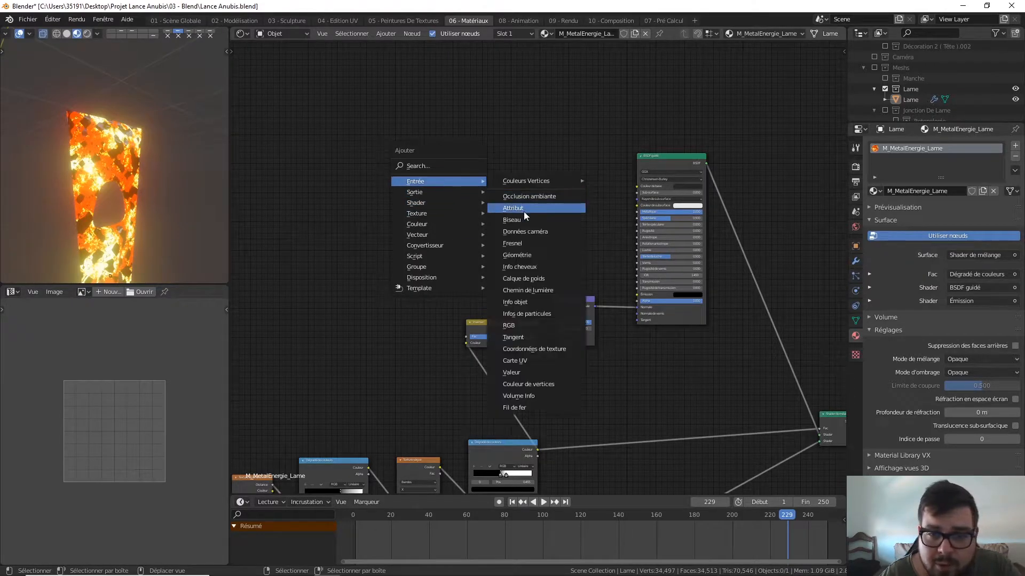
left_click(563, 197)
left_click(425, 106)
key("shift+a")
mouse_move(491, 201)
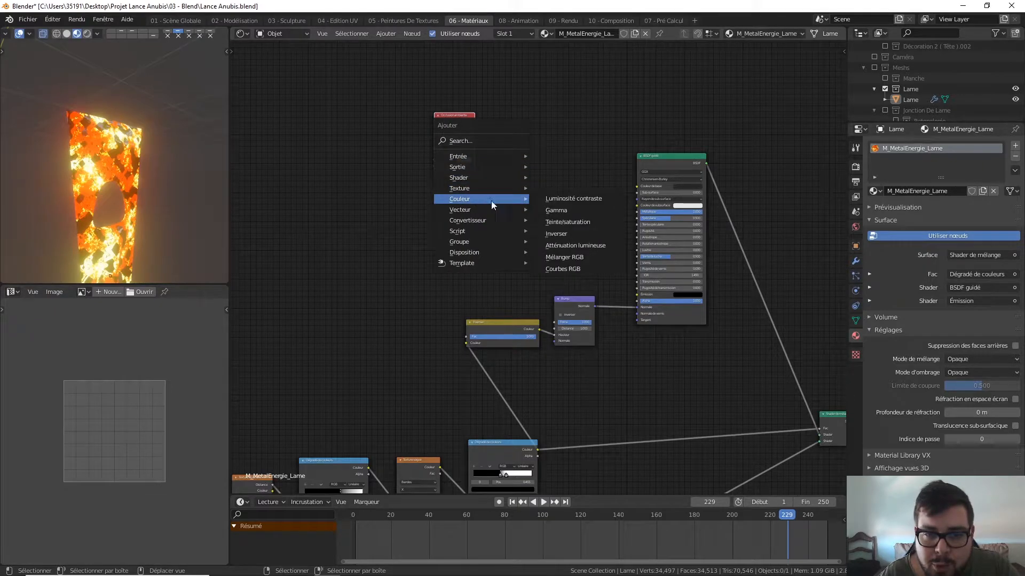
left_click(588, 257)
left_click(506, 99)
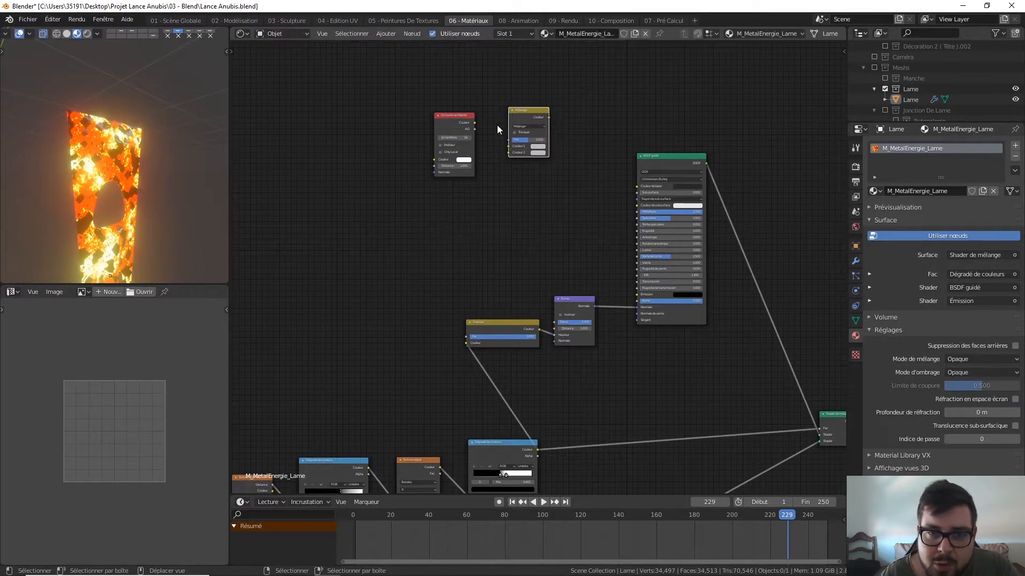
Configure the mix node as Multiplier at full factor, with the BSDF's sampled base color in Couleur 1 and the ambient occlusion color in Couleur 2
left_click(539, 148)
left_click(579, 120)
left_click(697, 186)
left_click_drag(477, 127, 510, 153)
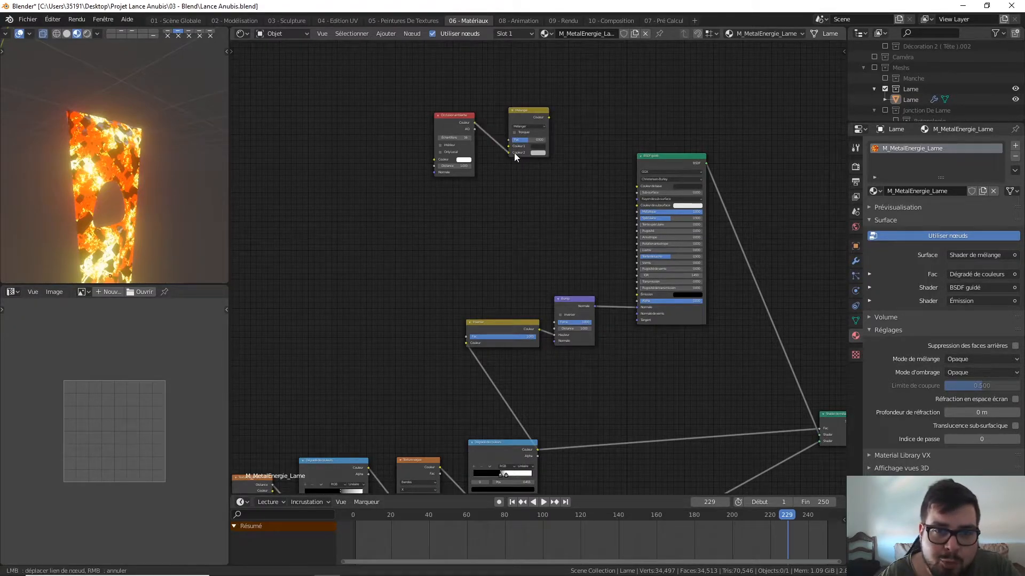
left_click(534, 126)
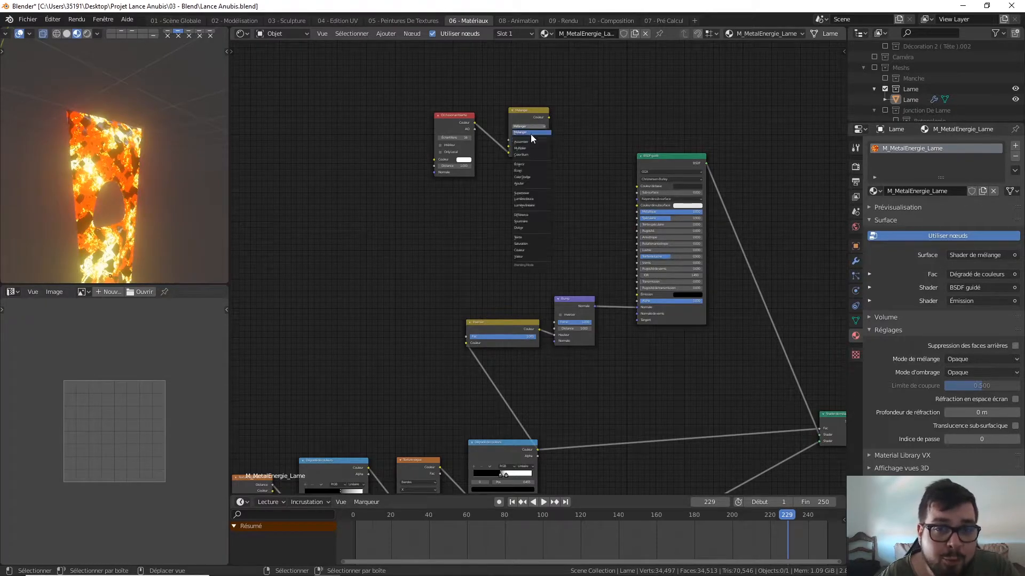
left_click(527, 146)
Connect the Multiplier node to the BSDF's base color and the Bump normal to the ambient occlusion node's normal input
left_click_drag(459, 119, 454, 147)
left_click_drag(548, 116, 638, 186)
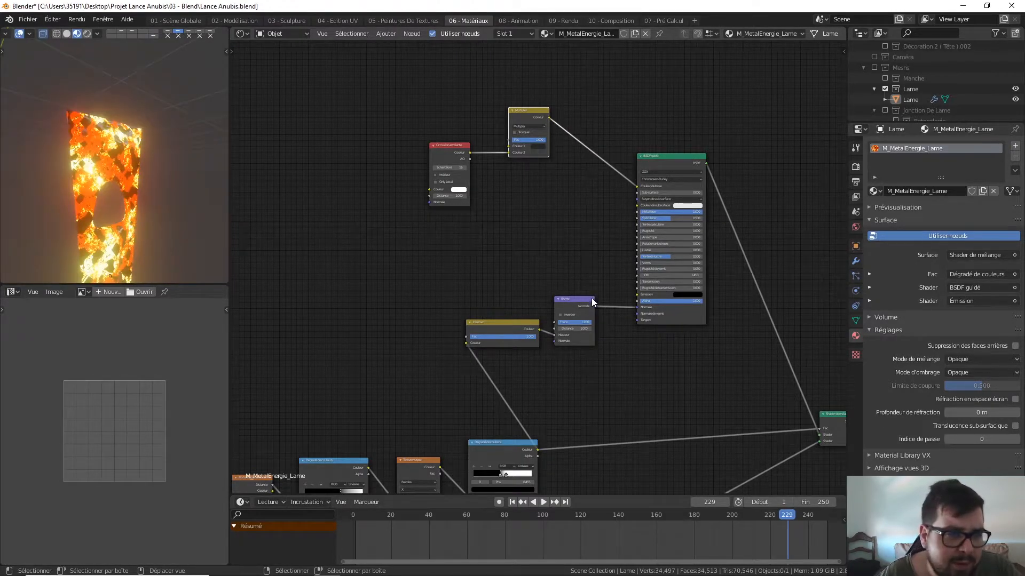
left_click_drag(594, 306, 428, 203)
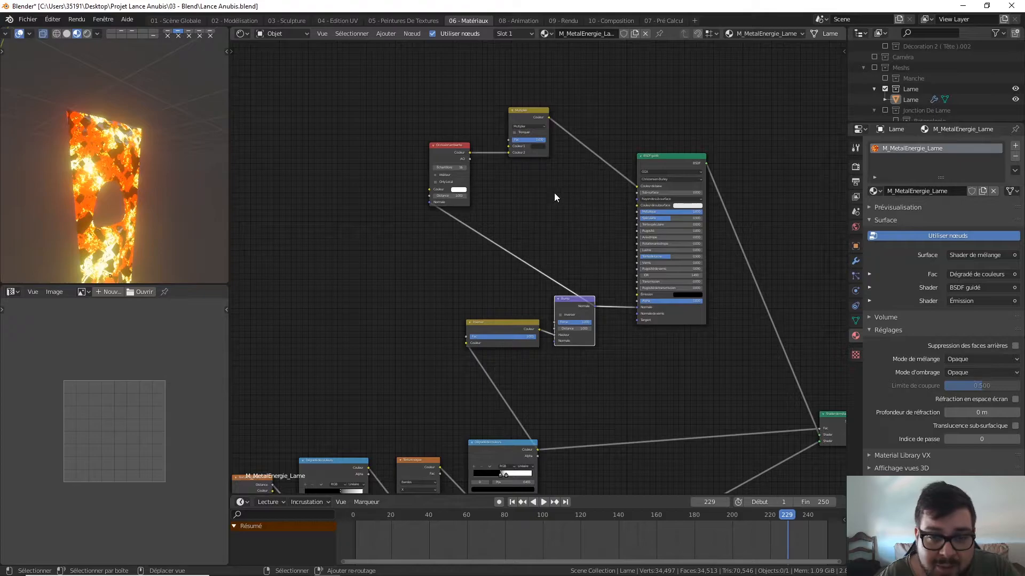
Add a Fresnel node below the Multiplier node and connect its factor to the BSDF's Spéculaire input
key("shift+a")
left_click(537, 137)
type("fre")
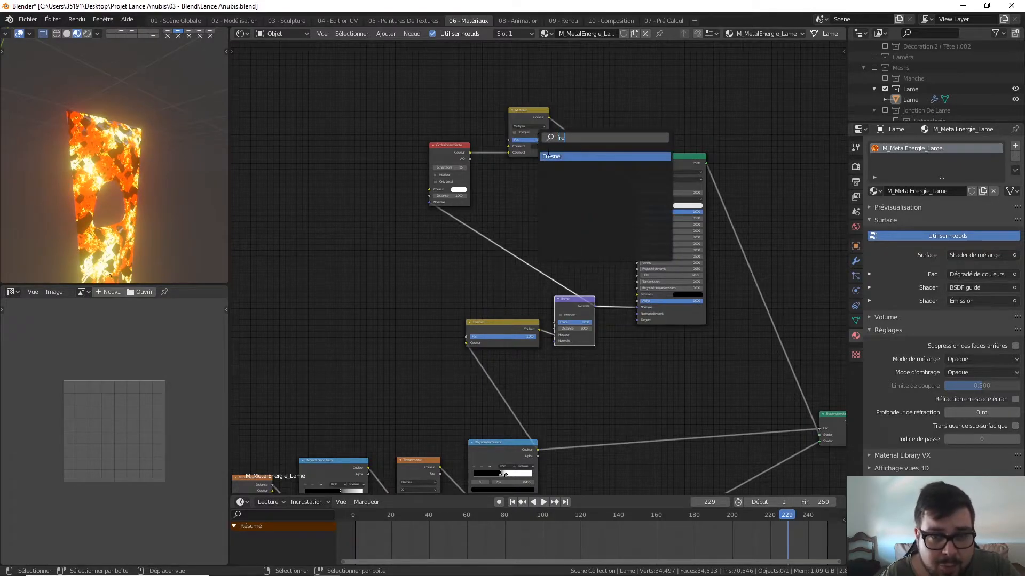
left_click(558, 160)
left_click(560, 195)
left_click_drag(577, 181, 639, 218)
Set the Fresnel node's IOR to 2.5 and connect the Bump normal to its normal input
left_click(565, 187)
type("2.5")
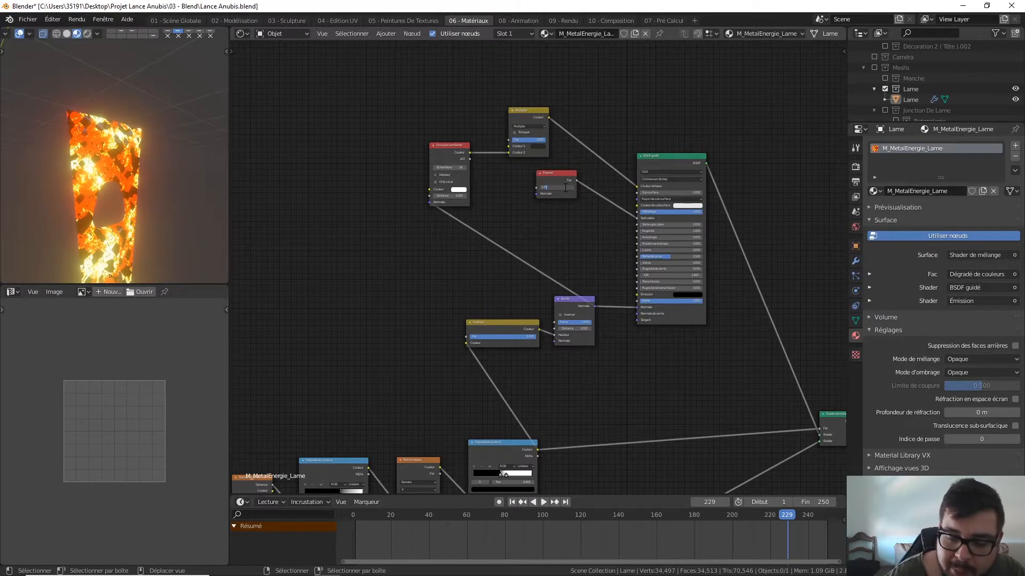
key("Return")
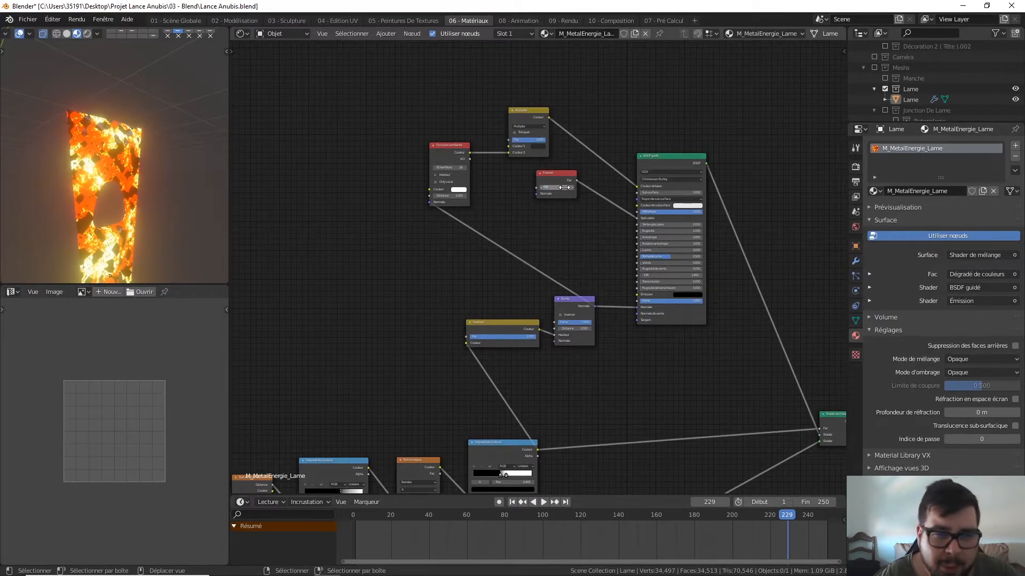
left_click_drag(594, 306, 537, 194)
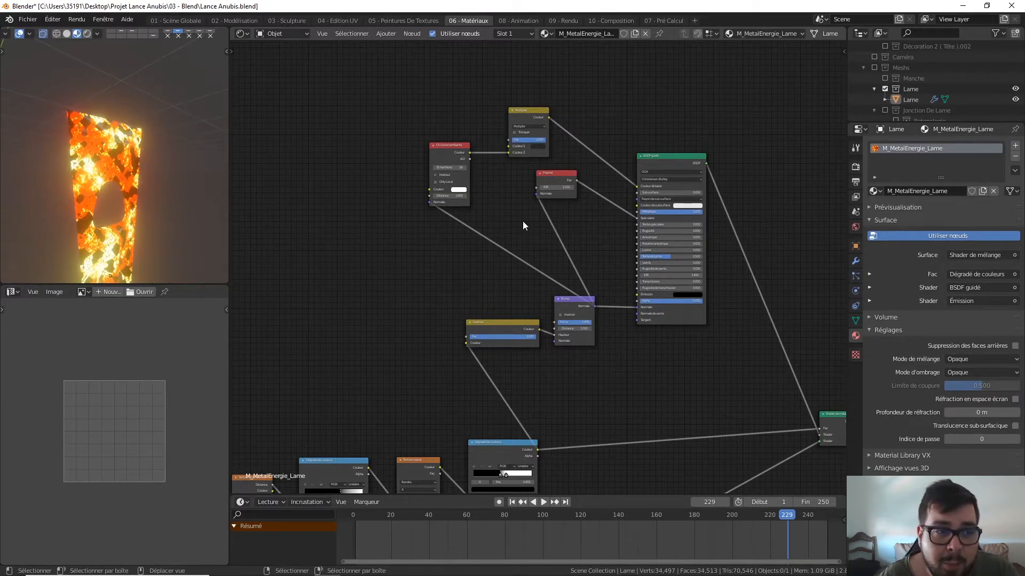
Return the animation to frame 1 and adjust the Emission node's strength while checking the whole blade
left_click(511, 501)
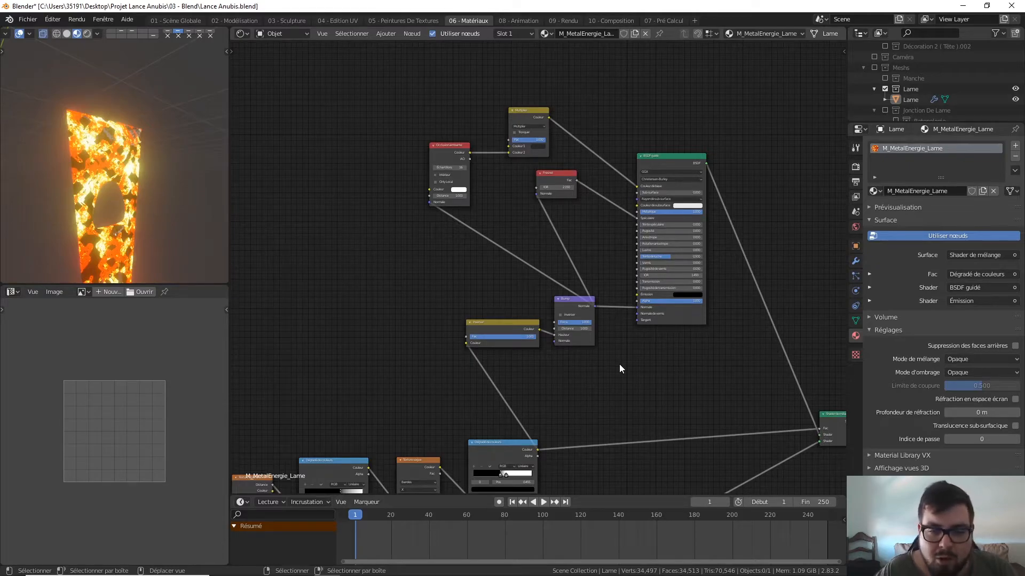
middle_click_drag(164, 228, 131, 184)
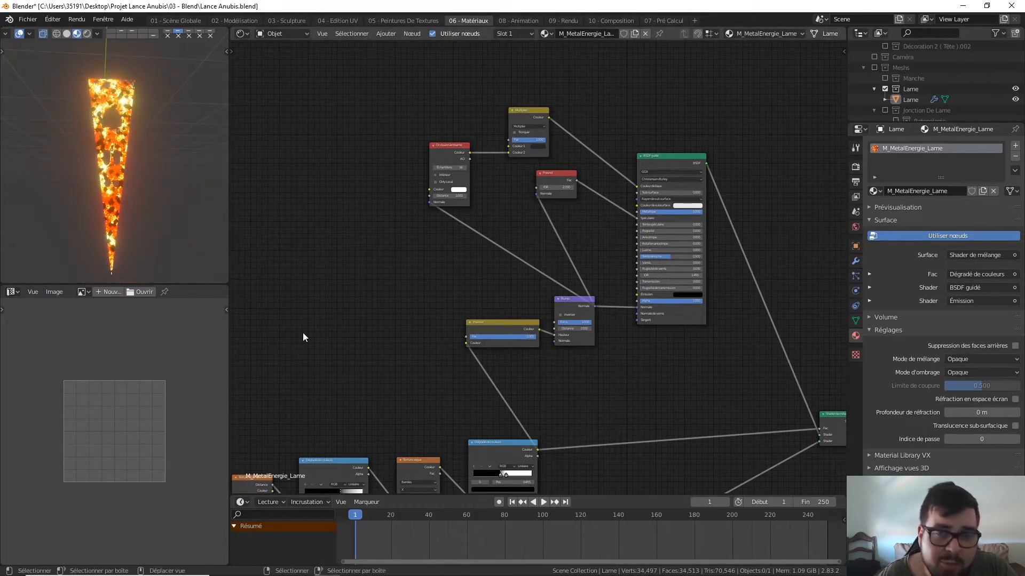
middle_click_drag(652, 398, 484, 289)
middle_click_drag(461, 420, 503, 374)
mouse_move(560, 367)
left_mouse_down()
mouse_move(424, 367)
mouse_move(564, 367)
left_mouse_up()
left_click(564, 367)
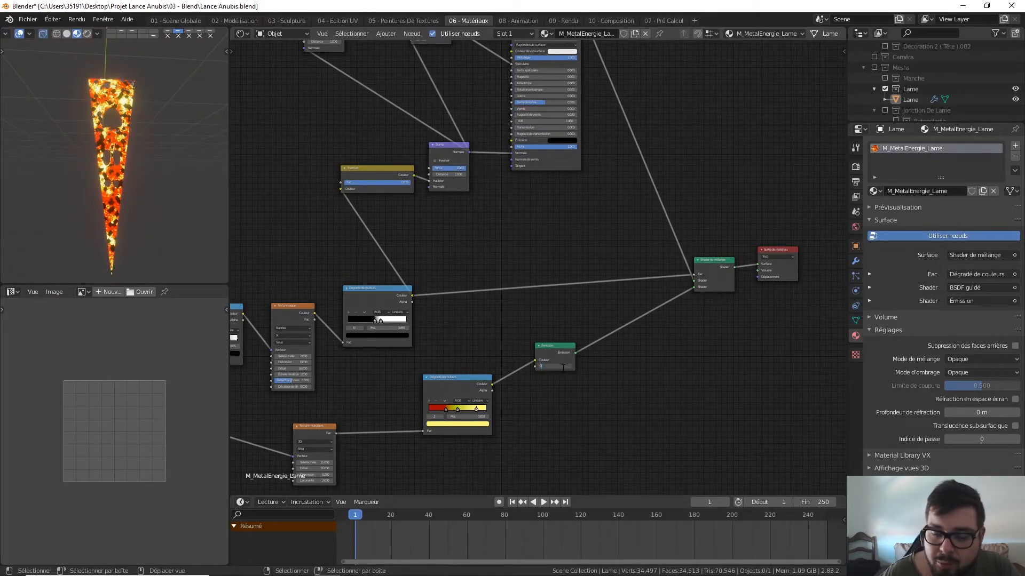
type("0")
key("Return")
left_click(562, 368)
type("2")
key("Return")
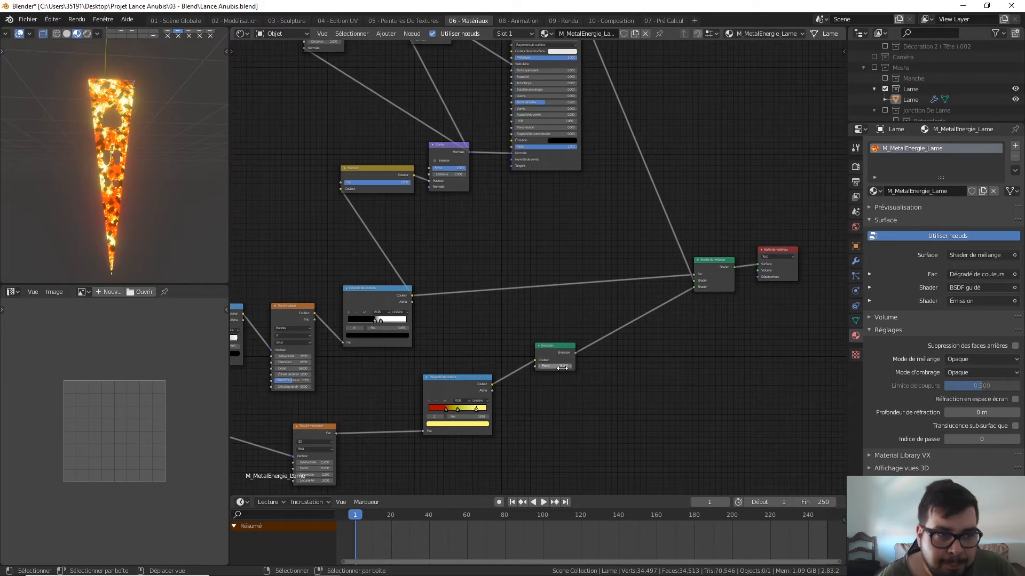
Look through the mesh collections listed below Lame in the outliner
scroll(929, 99, "down", 2)
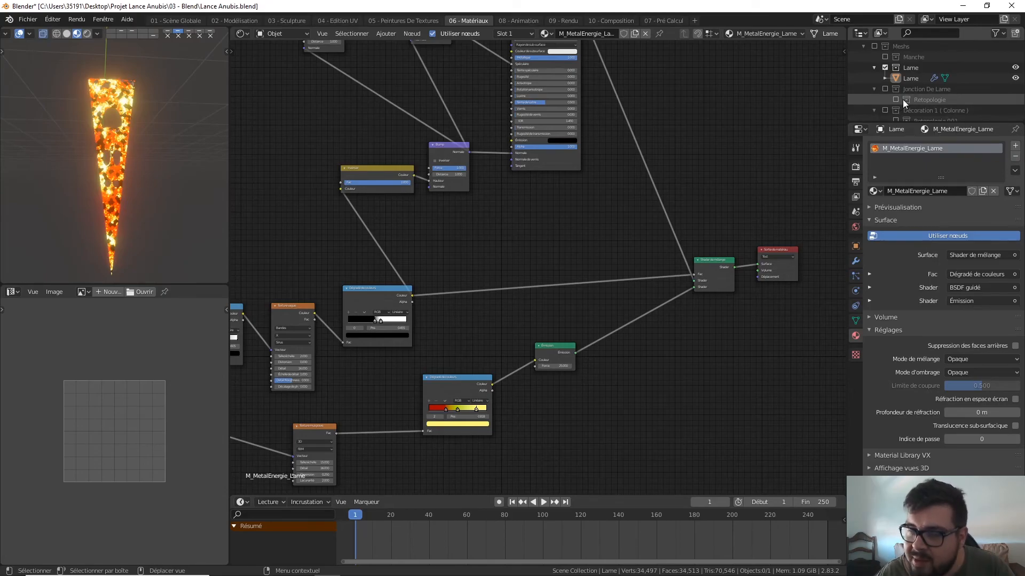
scroll(918, 101, "down", 2)
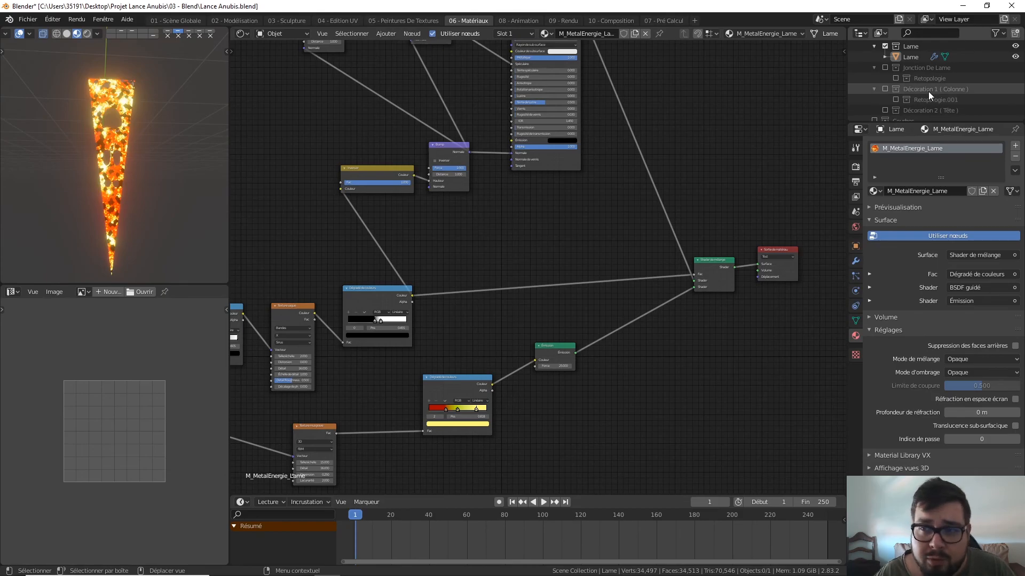